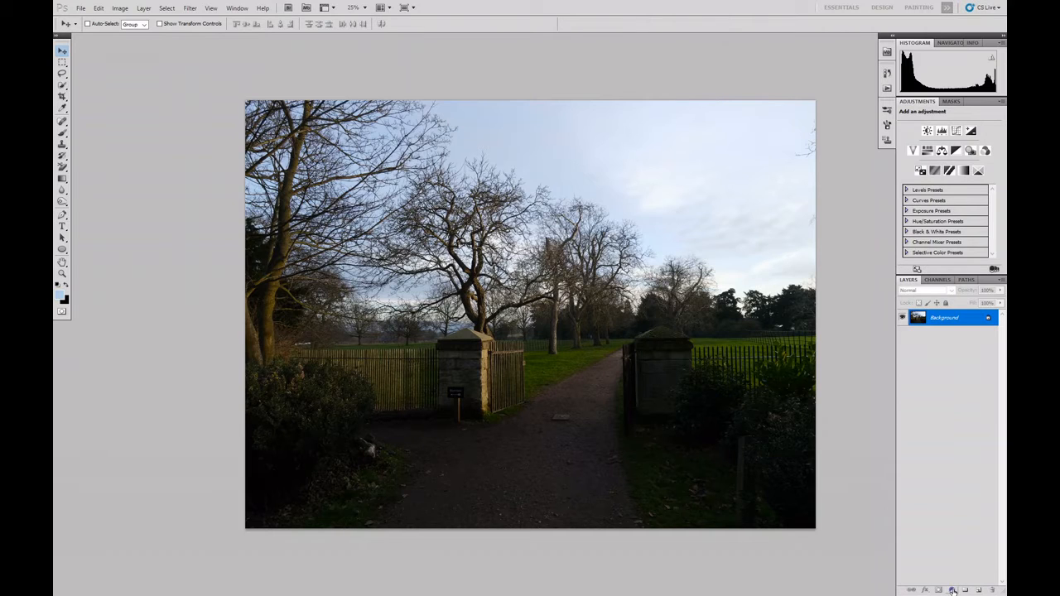
# Add a Selective Color adjustment layer above the Background and set its blending mode to Luminosity.
pyautogui.click(952, 590)
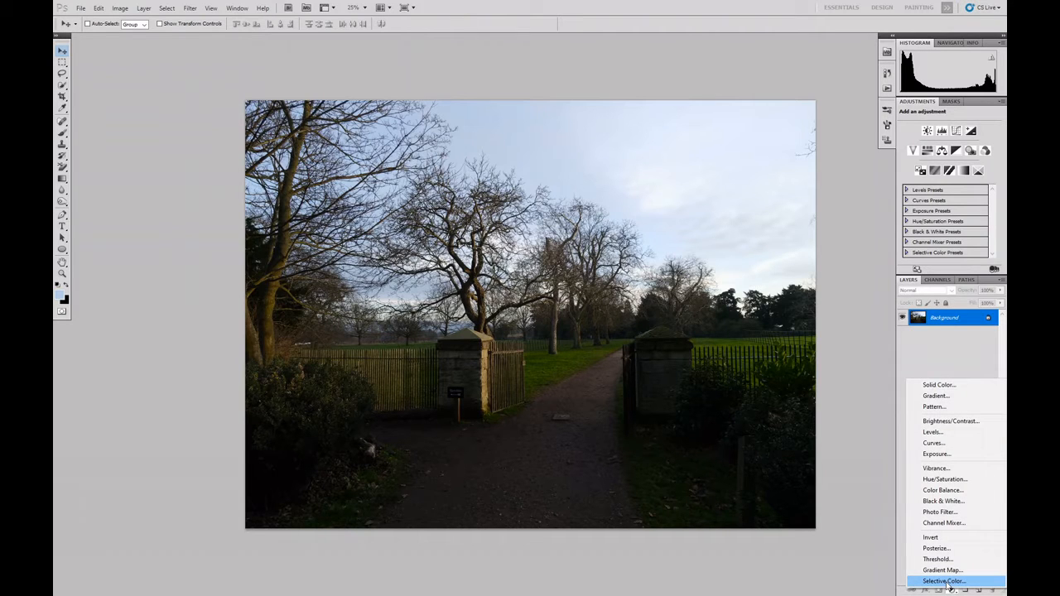
pyautogui.click(944, 581)
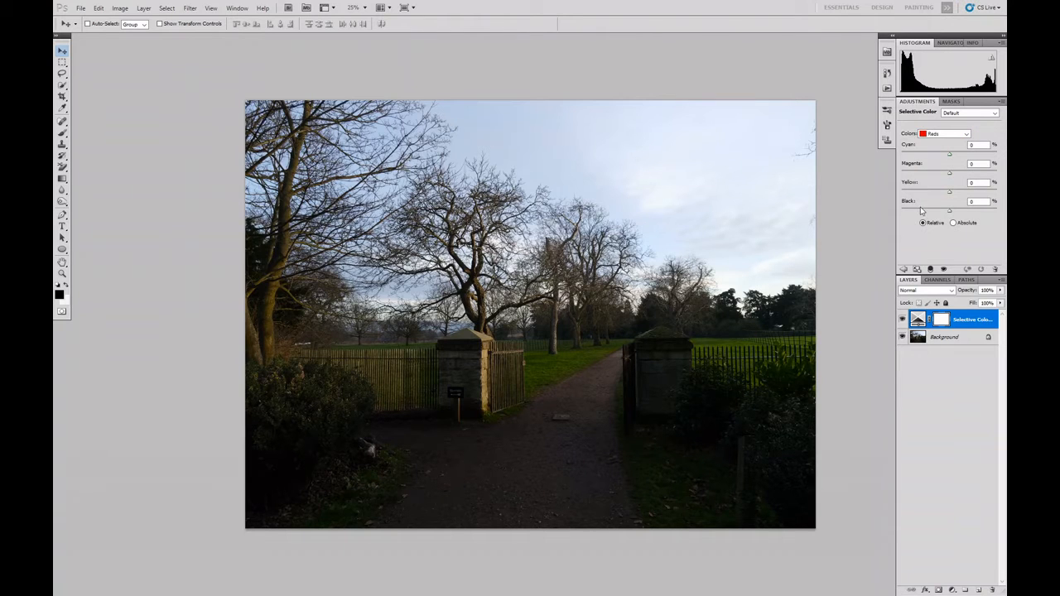
pyautogui.click(967, 134)
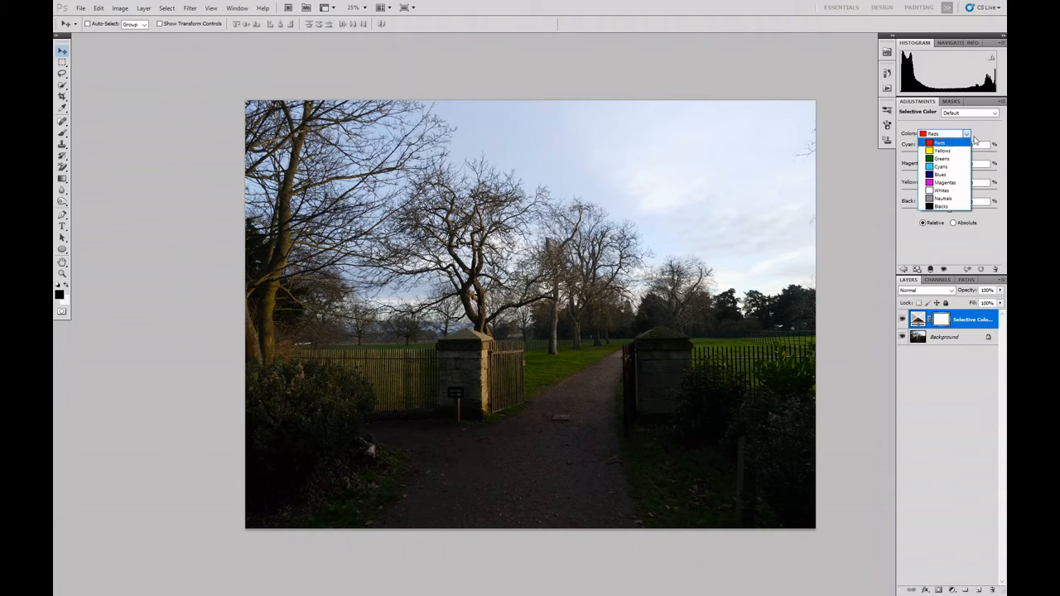
pyautogui.click(967, 138)
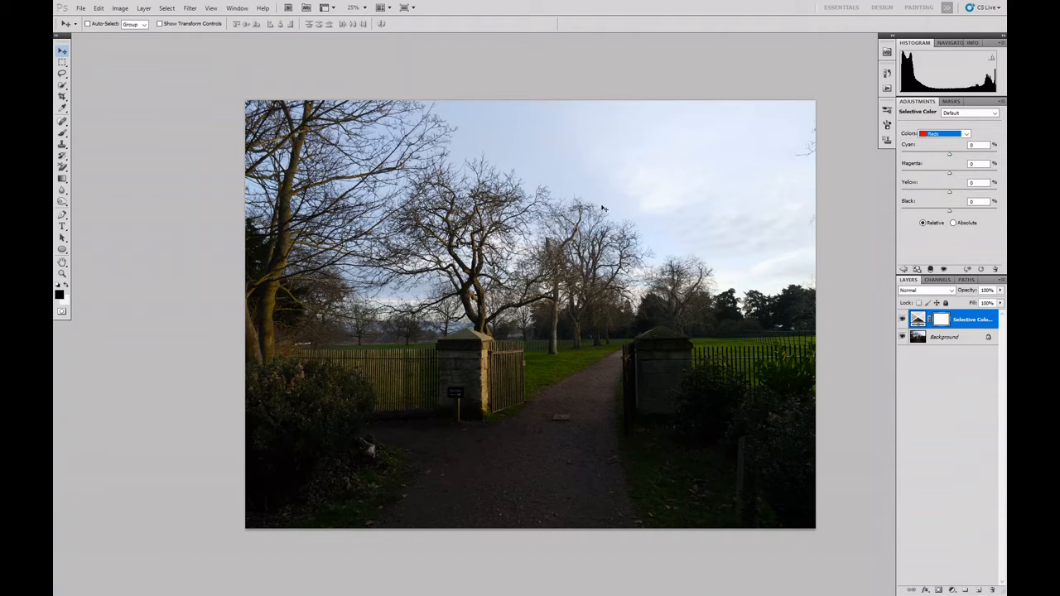
pyautogui.click(952, 292)
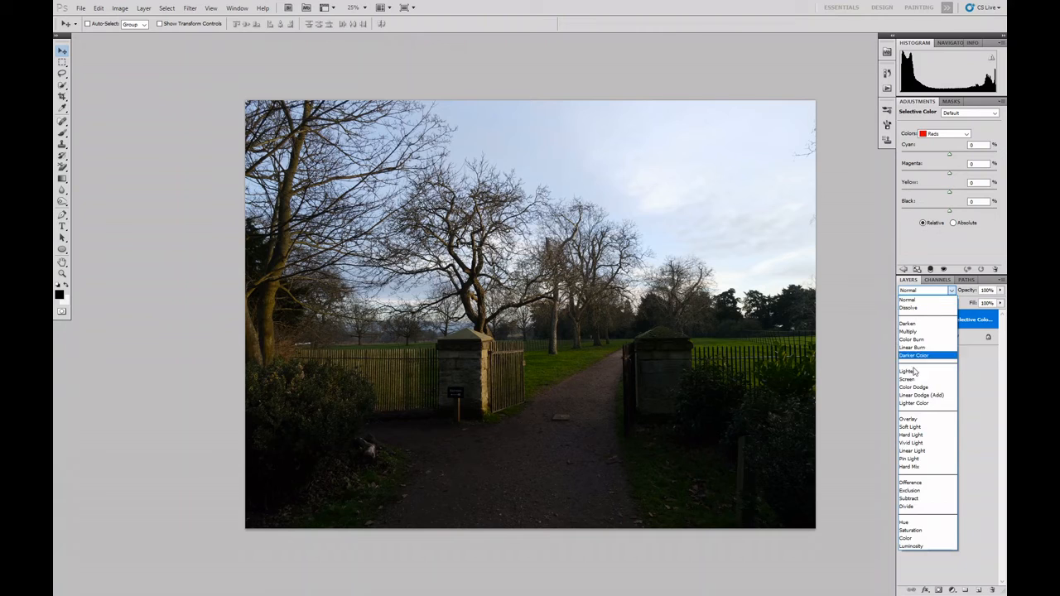
pyautogui.click(910, 546)
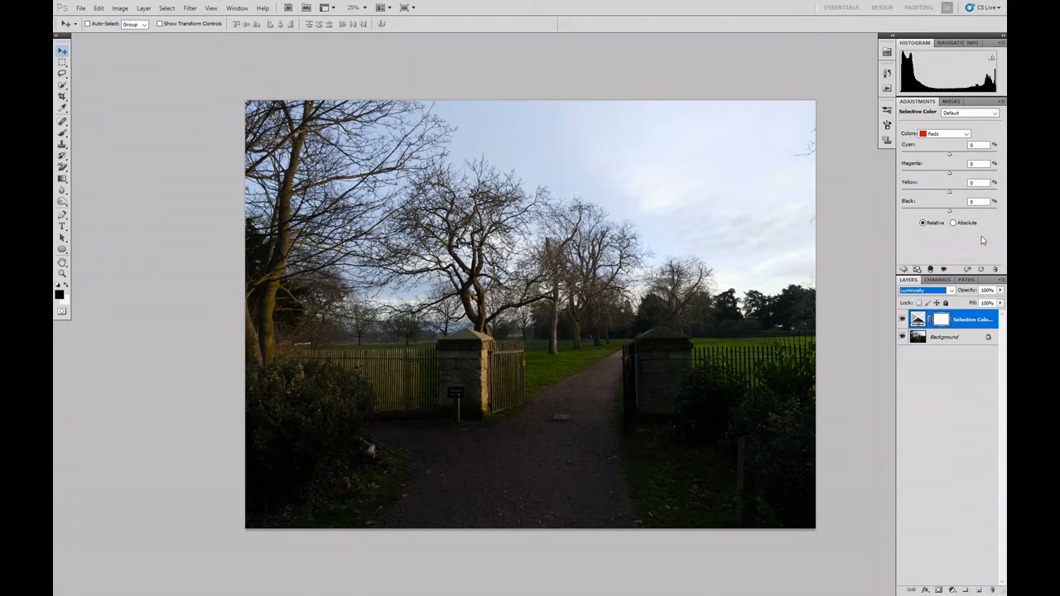
# For the Blacks in the Selective Color adjustment, set Black to -7, Yellow to -3, Cyan to +3 and Magenta to -11 %.
pyautogui.click(965, 133)
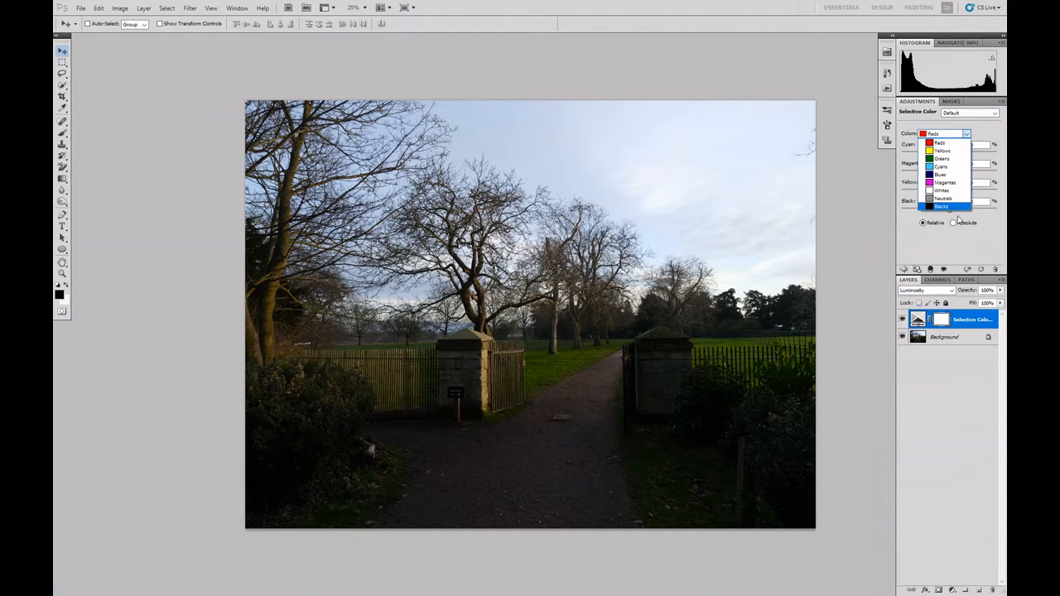
pyautogui.click(945, 207)
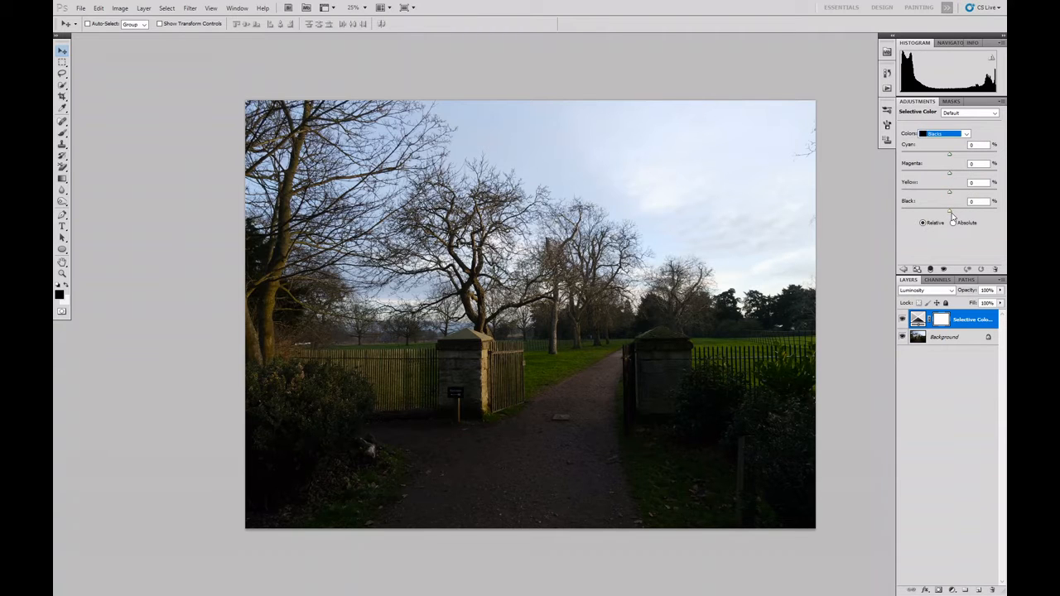
pyautogui.moveTo(951, 212)
pyautogui.mouseDown()
pyautogui.moveTo(928, 208)
pyautogui.moveTo(945, 206)
pyautogui.mouseUp()
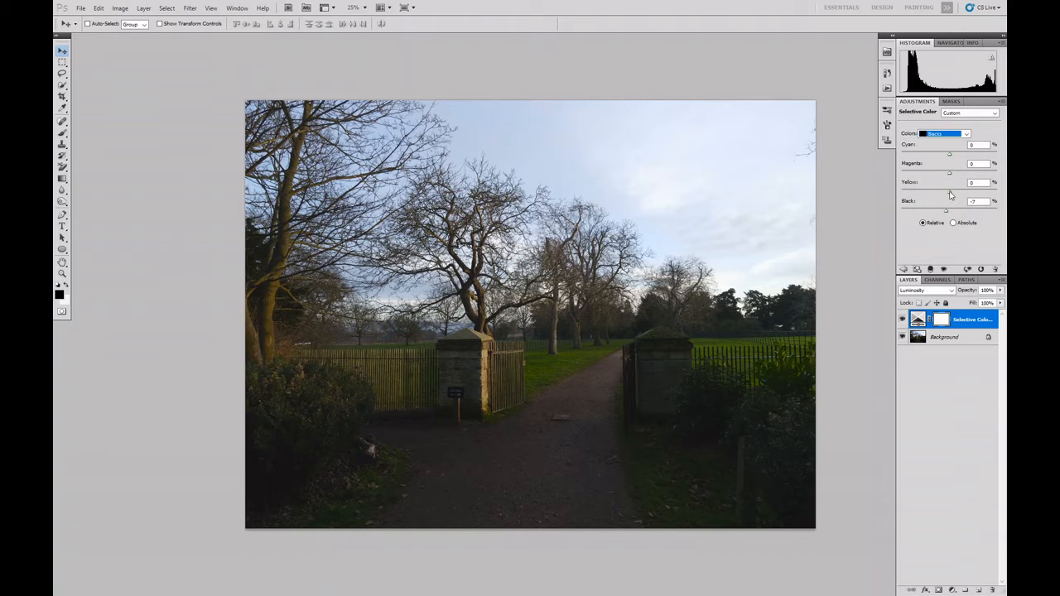
pyautogui.moveTo(950, 192)
pyautogui.mouseDown()
pyautogui.moveTo(965, 191)
pyautogui.moveTo(948, 195)
pyautogui.mouseUp()
pyautogui.moveTo(948, 174); pyautogui.dragTo(944, 171)
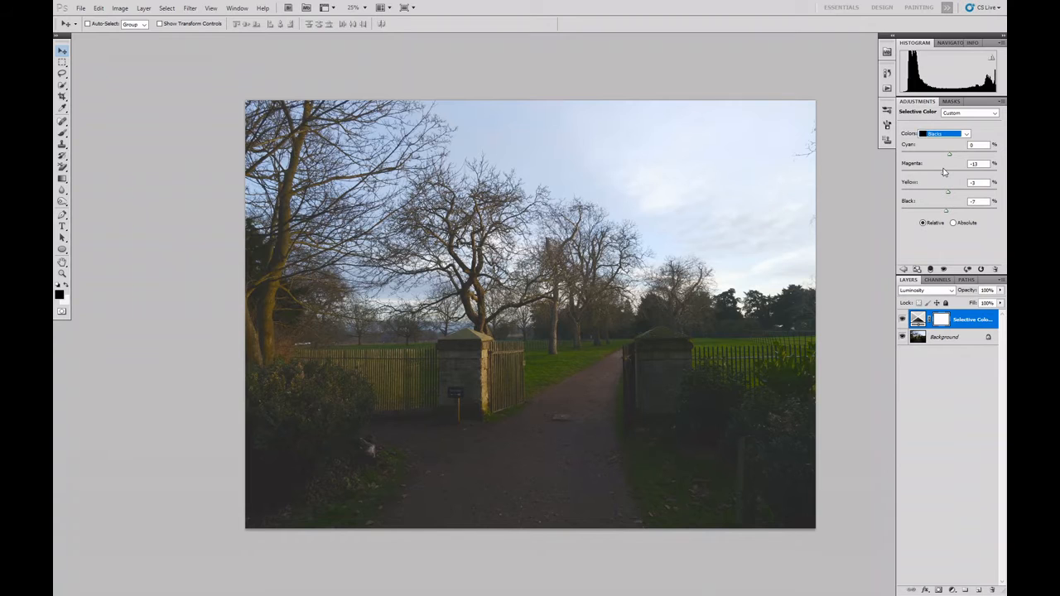
pyautogui.moveTo(944, 171); pyautogui.dragTo(946, 172)
pyautogui.click(914, 164)
pyautogui.moveTo(915, 165); pyautogui.dragTo(919, 166)
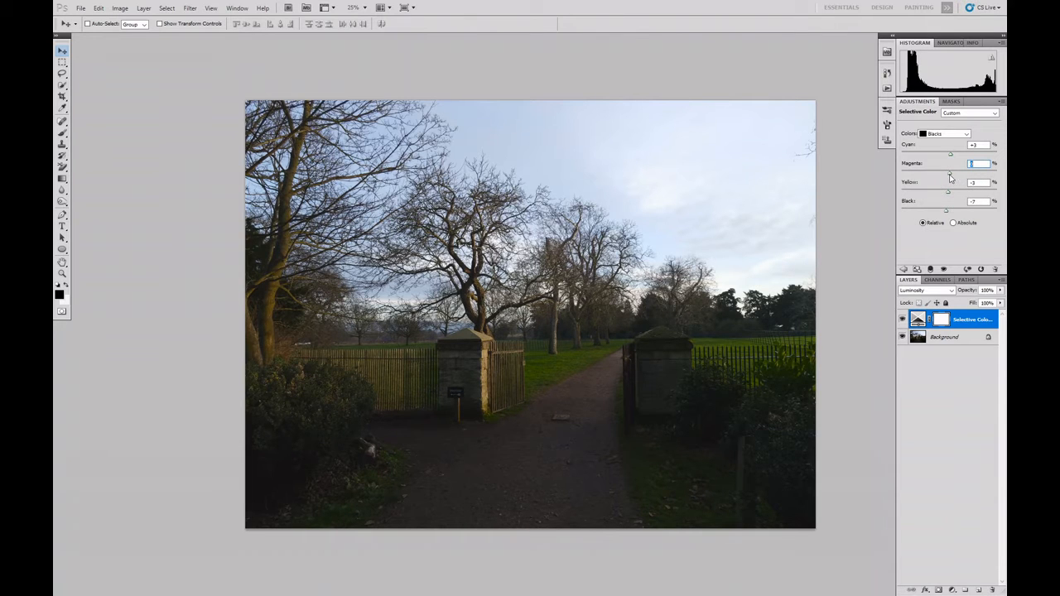
pyautogui.moveTo(950, 174); pyautogui.dragTo(944, 174)
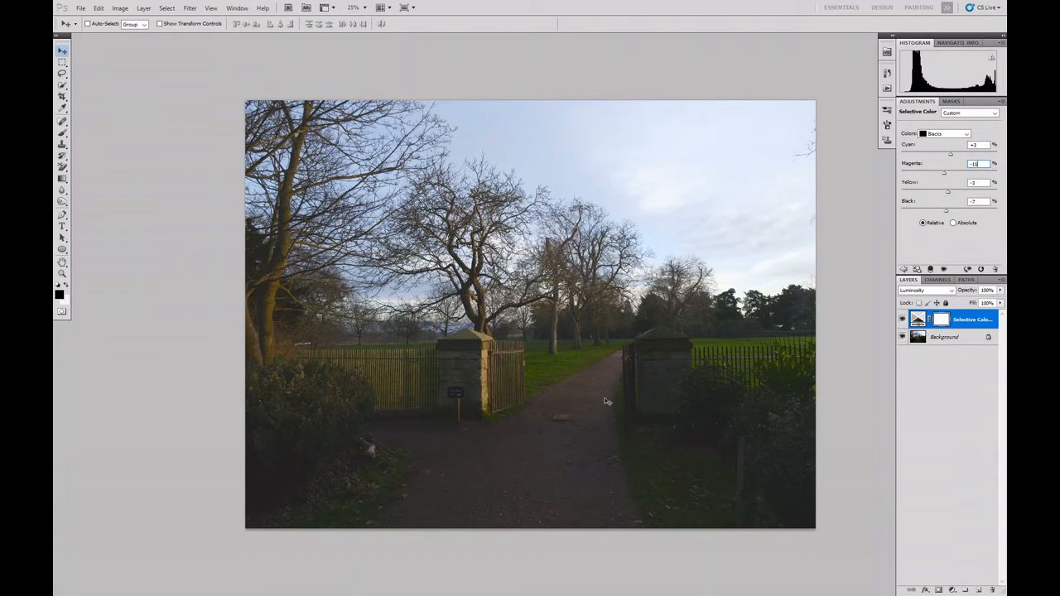
# Lighten the Neutrals by setting Black to -40 % and fine-tune their Yellow, Magenta and Cyan amounts.
pyautogui.click(967, 134)
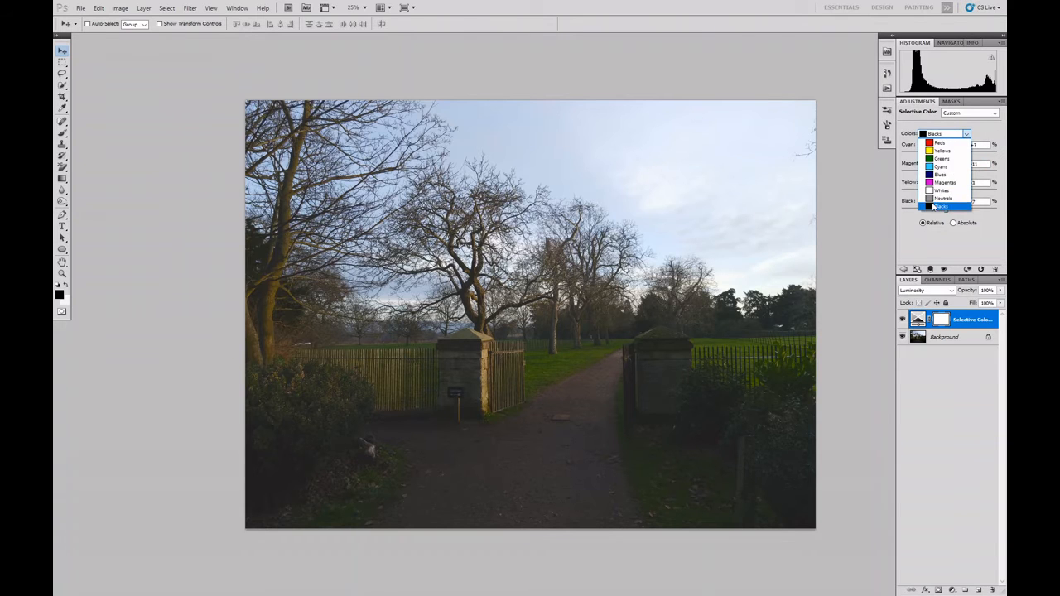
pyautogui.click(936, 202)
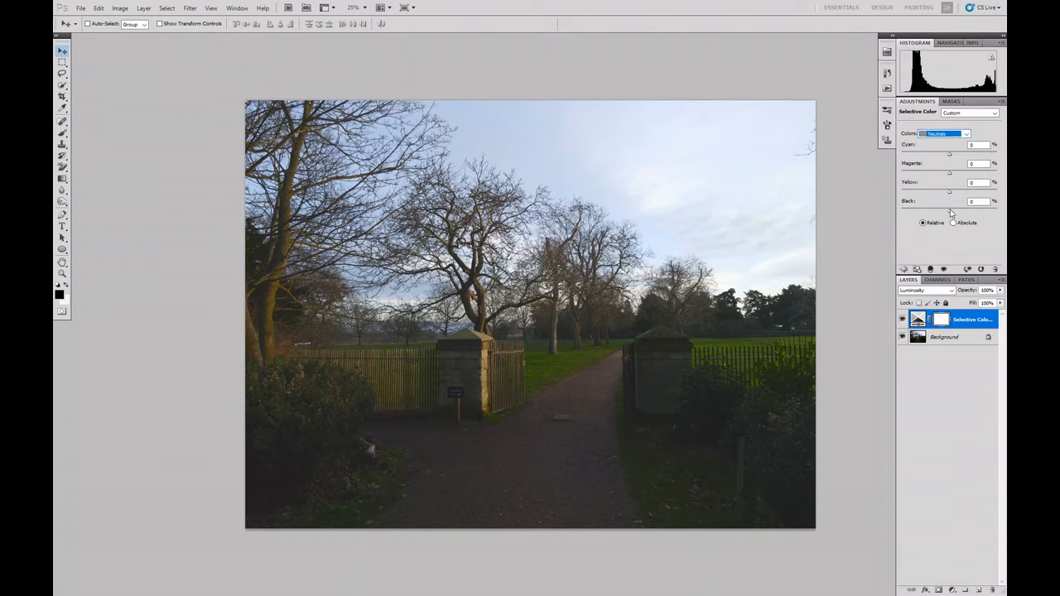
pyautogui.moveTo(950, 211); pyautogui.dragTo(929, 213)
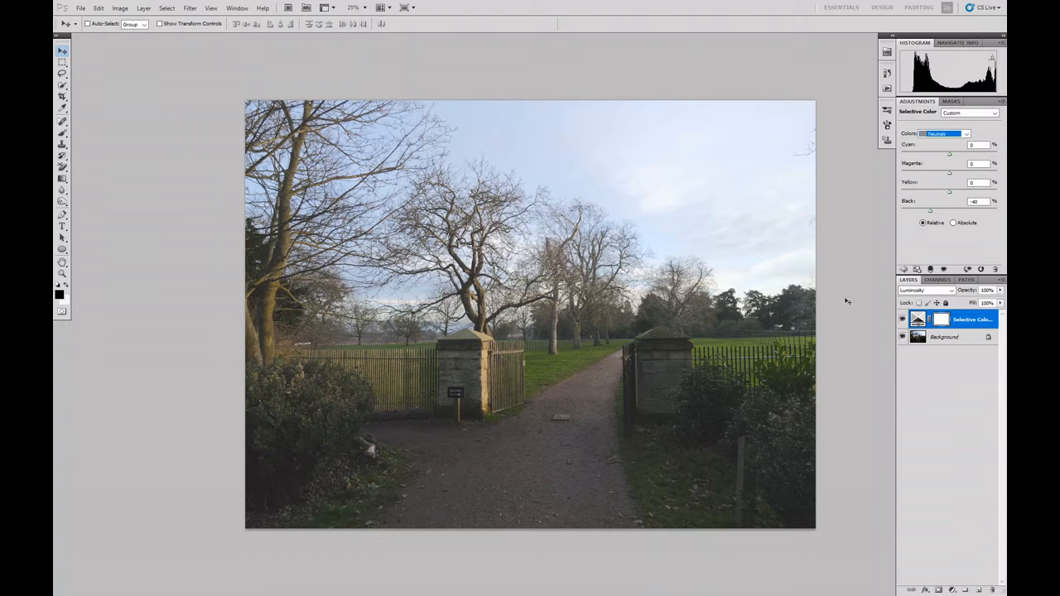
pyautogui.moveTo(950, 193)
pyautogui.mouseDown()
pyautogui.moveTo(937, 193)
pyautogui.moveTo(954, 193)
pyautogui.moveTo(944, 193)
pyautogui.moveTo(942, 176)
pyautogui.mouseUp()
pyautogui.moveTo(942, 176); pyautogui.dragTo(944, 150)
# Darken the Blues by setting Black to +30 % and adjust their Magenta amount.
pyautogui.click(965, 135)
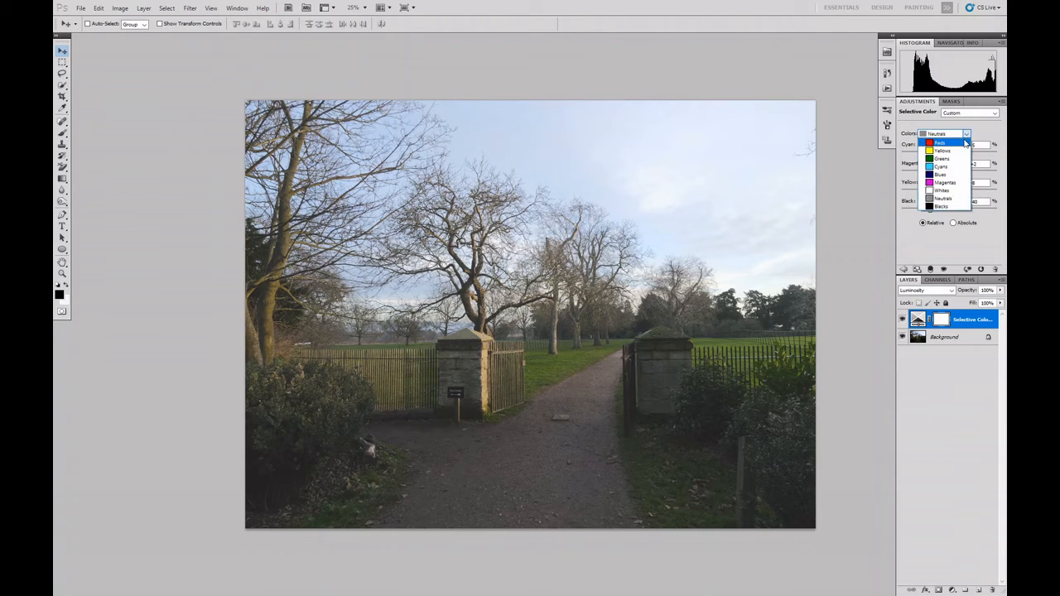
pyautogui.click(941, 175)
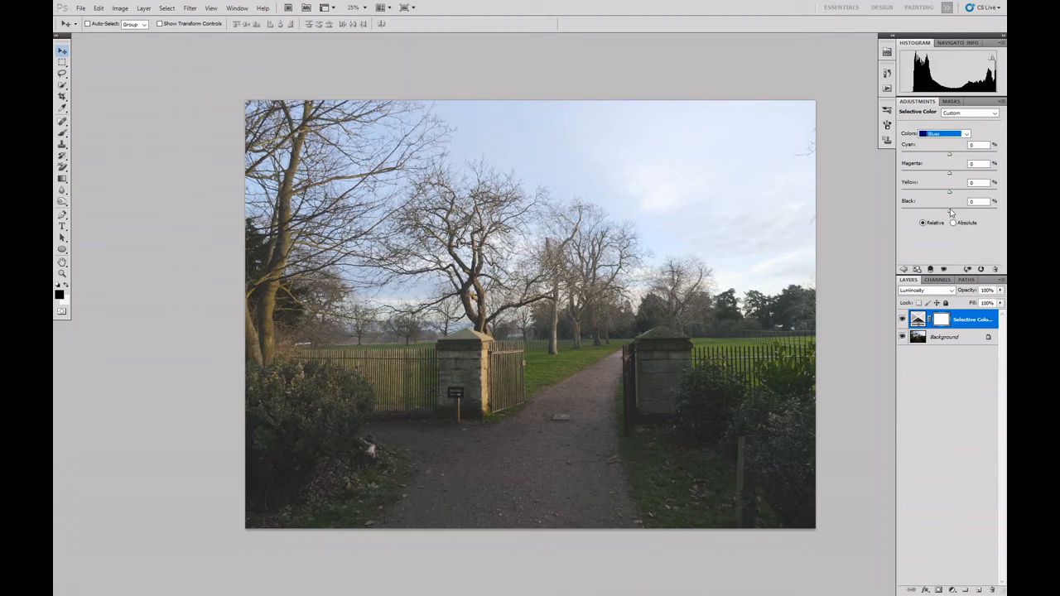
pyautogui.moveTo(951, 213)
pyautogui.mouseDown()
pyautogui.moveTo(926, 211)
pyautogui.moveTo(965, 211)
pyautogui.moveTo(919, 204)
pyautogui.moveTo(976, 214)
pyautogui.moveTo(926, 216)
pyautogui.moveTo(962, 219)
pyautogui.mouseUp()
pyautogui.moveTo(953, 175); pyautogui.dragTo(941, 169)
# For the Whites, set Black to +63, Yellow to +11, Magenta to +33 and Cyan to -18 %.
pyautogui.click(966, 134)
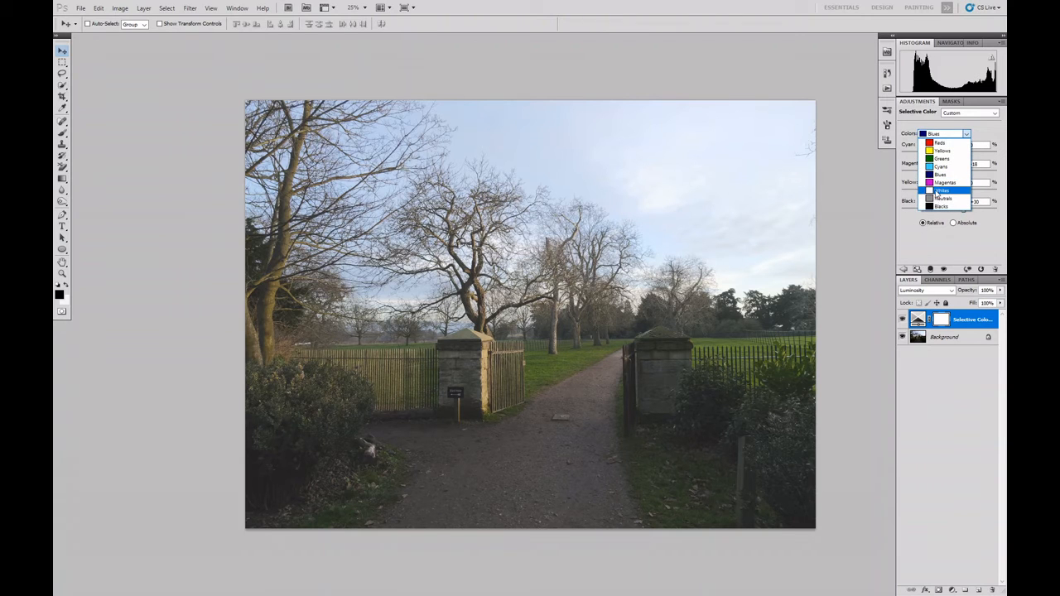
pyautogui.click(936, 191)
pyautogui.moveTo(950, 213); pyautogui.dragTo(980, 214)
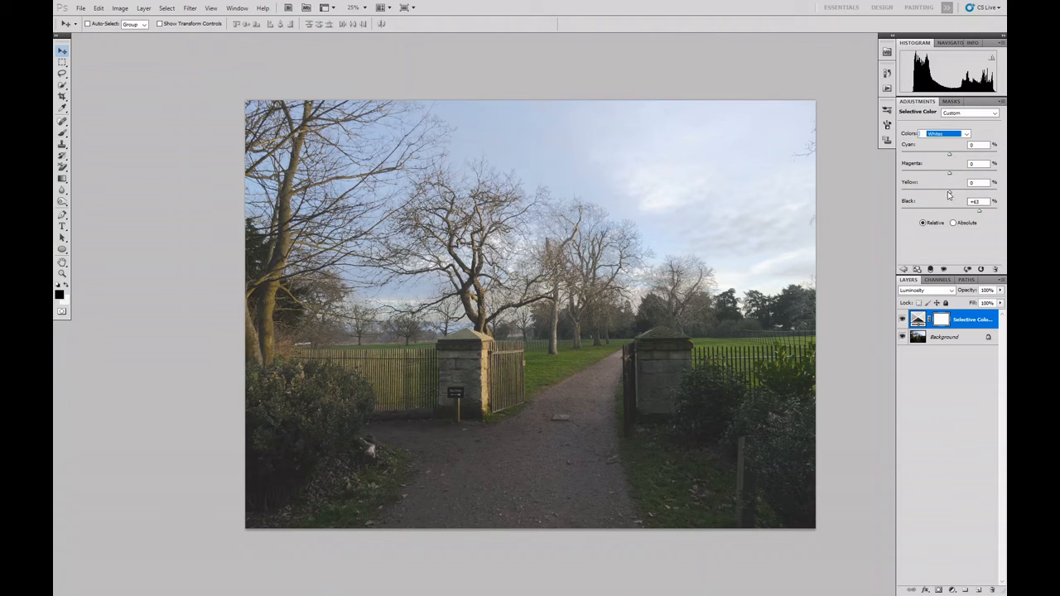
pyautogui.moveTo(950, 192)
pyautogui.mouseDown()
pyautogui.moveTo(970, 193)
pyautogui.moveTo(949, 182)
pyautogui.mouseUp()
pyautogui.moveTo(950, 176)
pyautogui.mouseDown()
pyautogui.moveTo(942, 172)
pyautogui.moveTo(968, 175)
pyautogui.mouseUp()
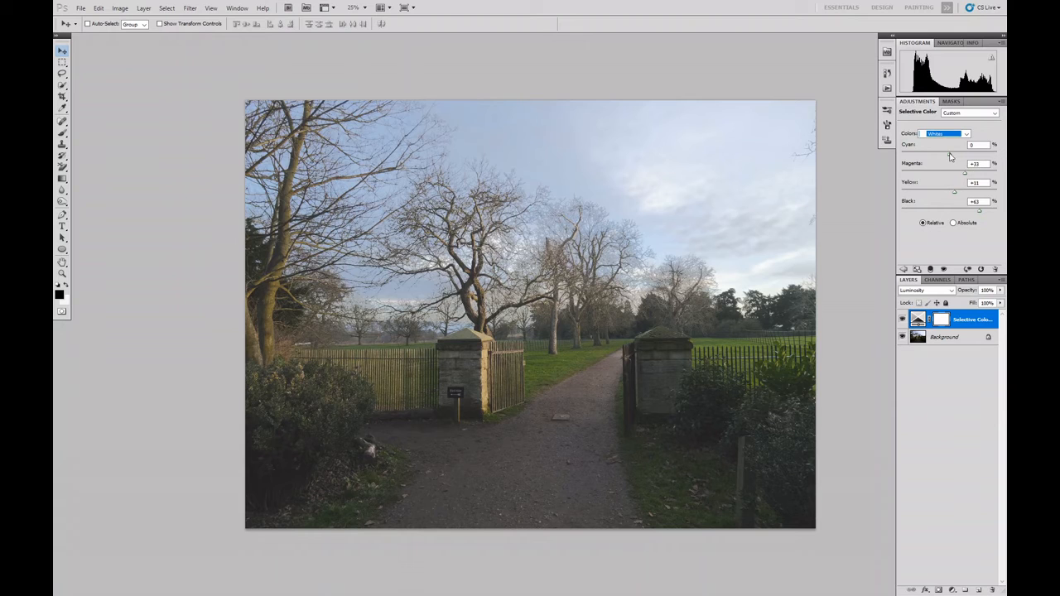
pyautogui.moveTo(950, 156)
pyautogui.mouseDown()
pyautogui.moveTo(959, 156)
pyautogui.moveTo(925, 152)
pyautogui.moveTo(956, 157)
pyautogui.moveTo(940, 160)
pyautogui.mouseUp()
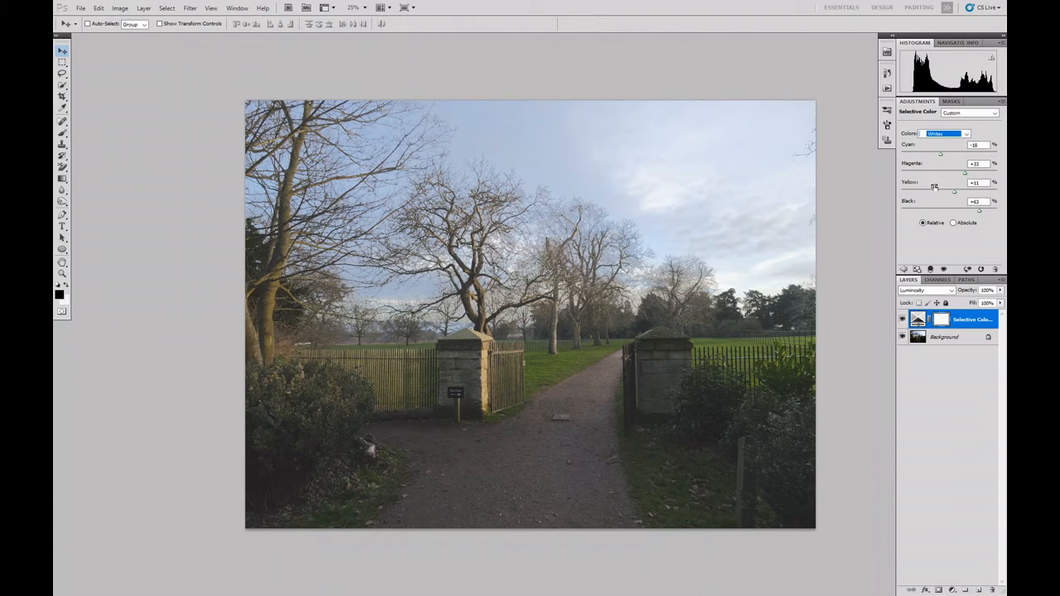
# Compare the photo before and after by hiding and showing the Selective Color layer.
pyautogui.click(902, 323)
pyautogui.click(902, 323)
pyautogui.click(903, 322)
pyautogui.click(902, 323)
# Add a second Selective Color adjustment layer and set its Blues to Black +32, Cyan +62 and Magenta +38 %.
pyautogui.click(951, 590)
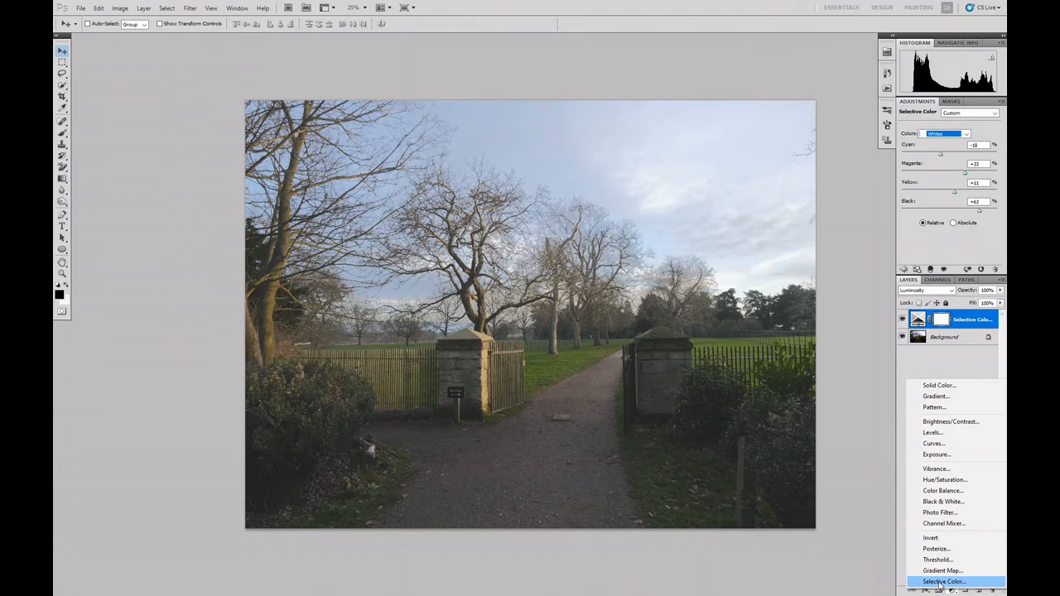
pyautogui.click(944, 577)
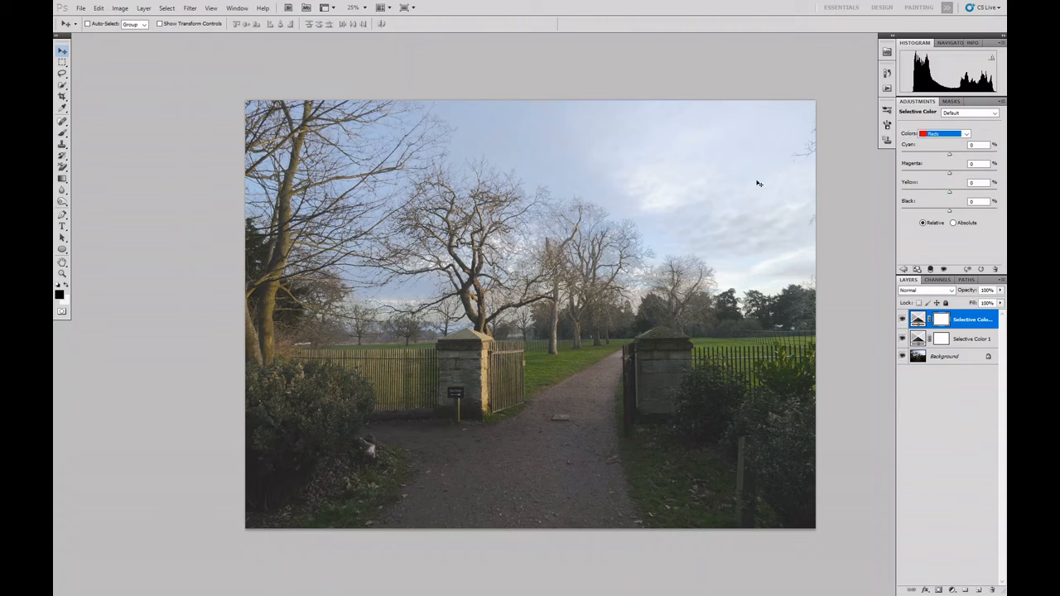
pyautogui.click(964, 135)
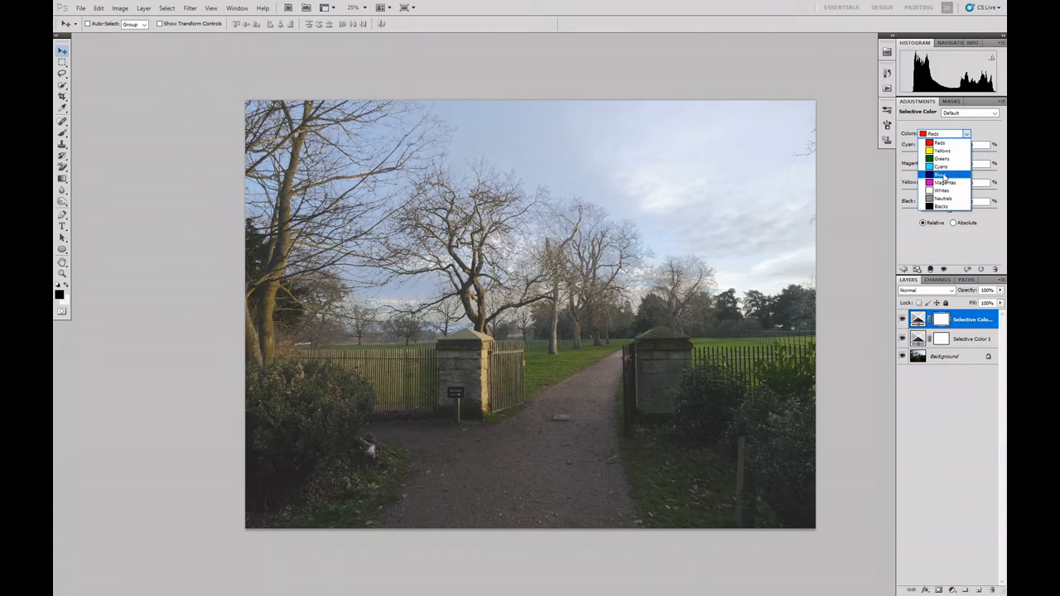
pyautogui.click(943, 175)
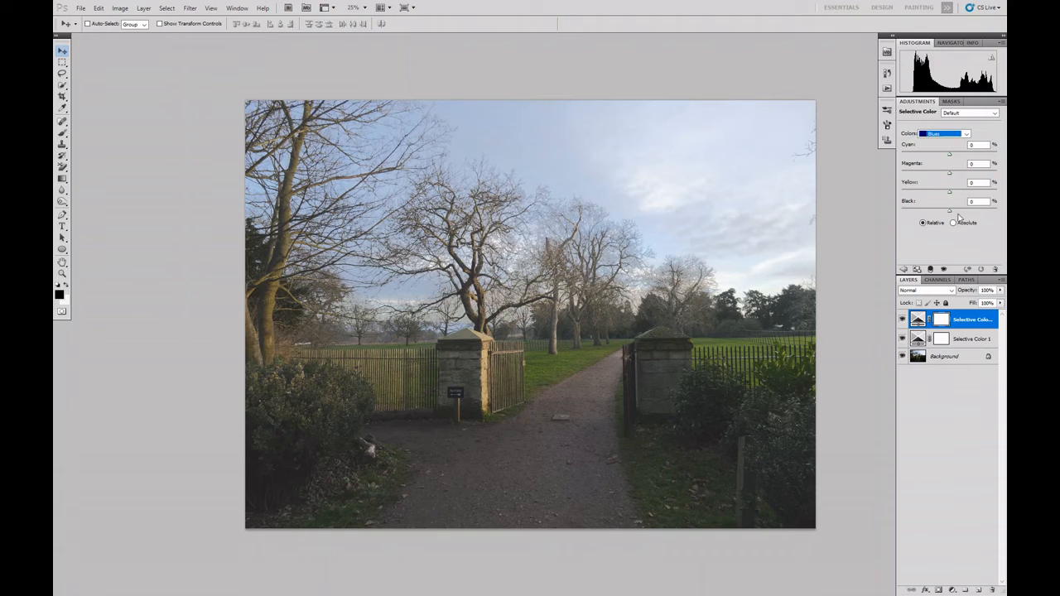
pyautogui.moveTo(950, 214)
pyautogui.mouseDown()
pyautogui.moveTo(925, 202)
pyautogui.moveTo(964, 204)
pyautogui.mouseUp()
pyautogui.moveTo(951, 156); pyautogui.dragTo(968, 178)
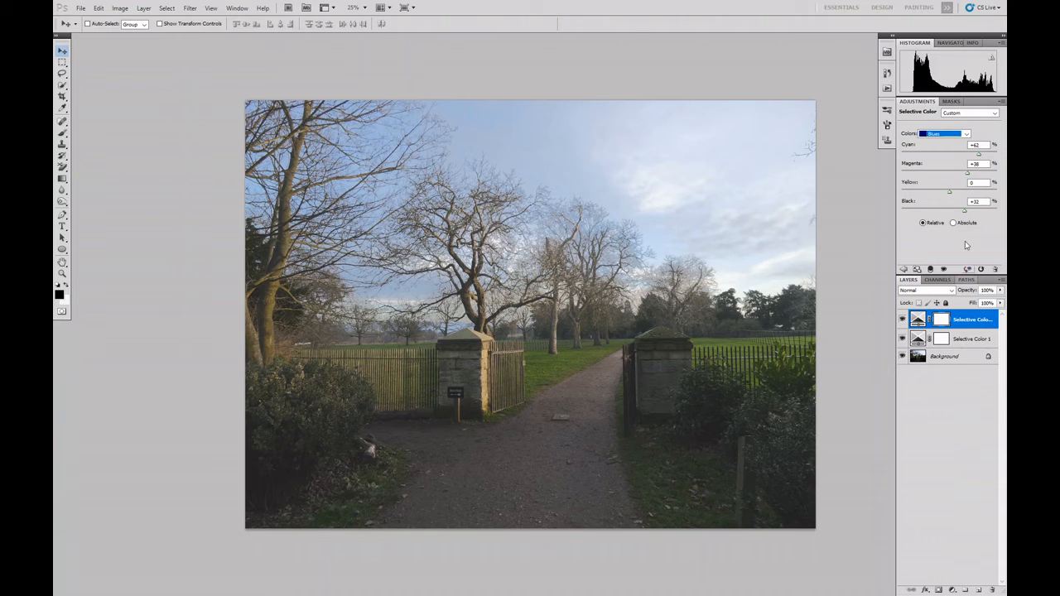
# Set Black to +7 % for the Greens in the second Selective Color layer.
pyautogui.click(971, 133)
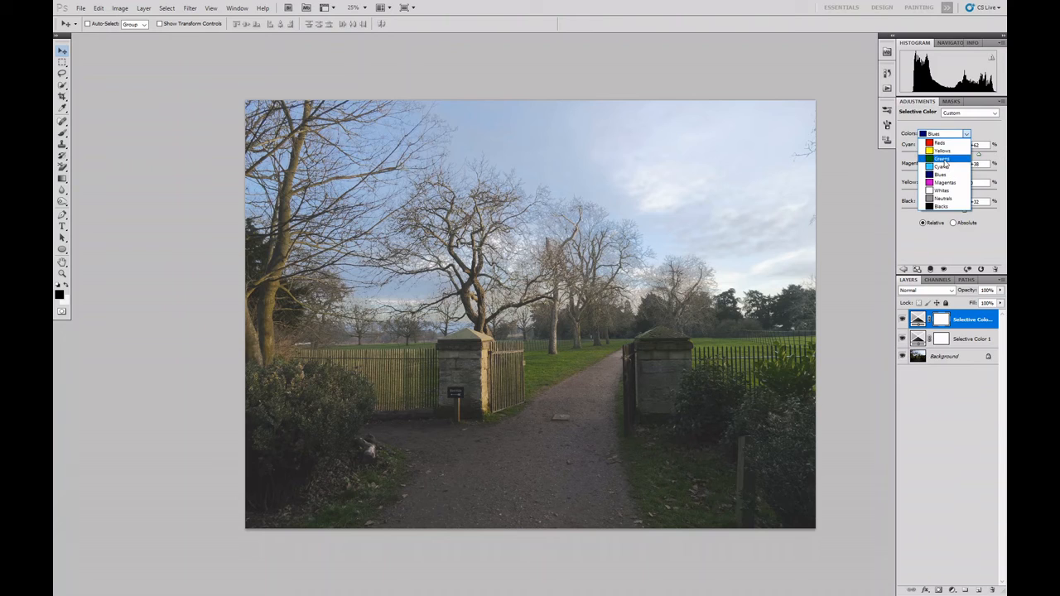
pyautogui.click(942, 158)
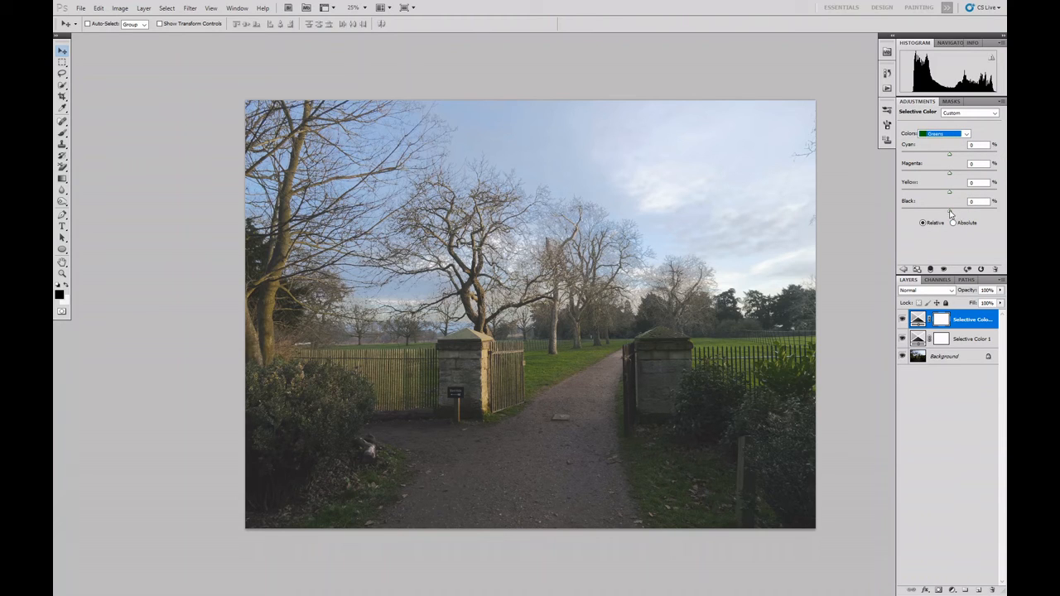
pyautogui.moveTo(950, 212)
pyautogui.mouseDown()
pyautogui.moveTo(965, 211)
pyautogui.moveTo(910, 204)
pyautogui.moveTo(952, 211)
pyautogui.mouseUp()
# Compare the photo with and without the two Selective Color layers, together and separately, leaving both layers shown.
pyautogui.click(902, 338)
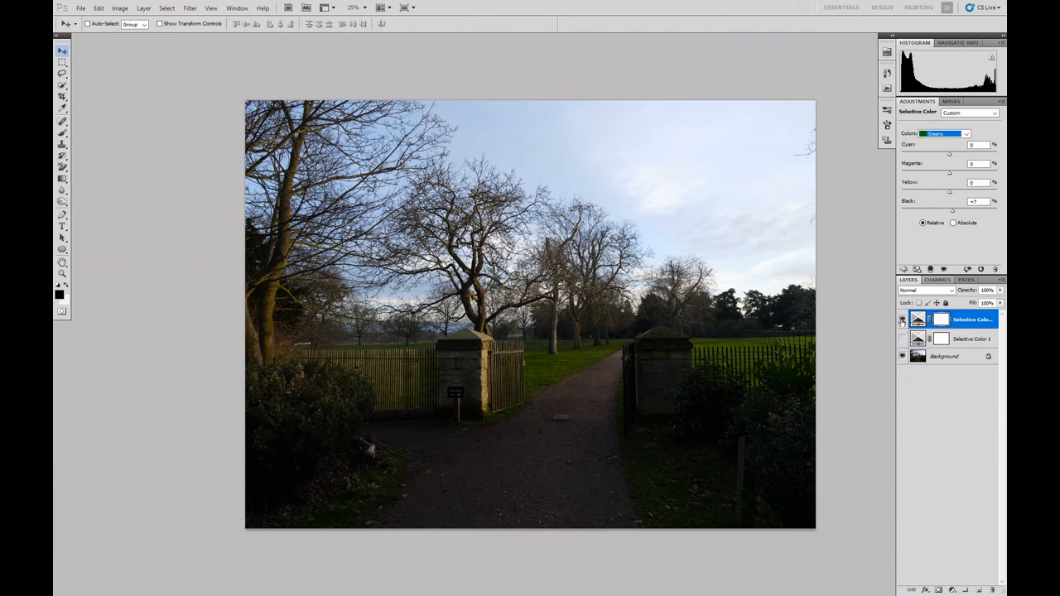
pyautogui.click(901, 321)
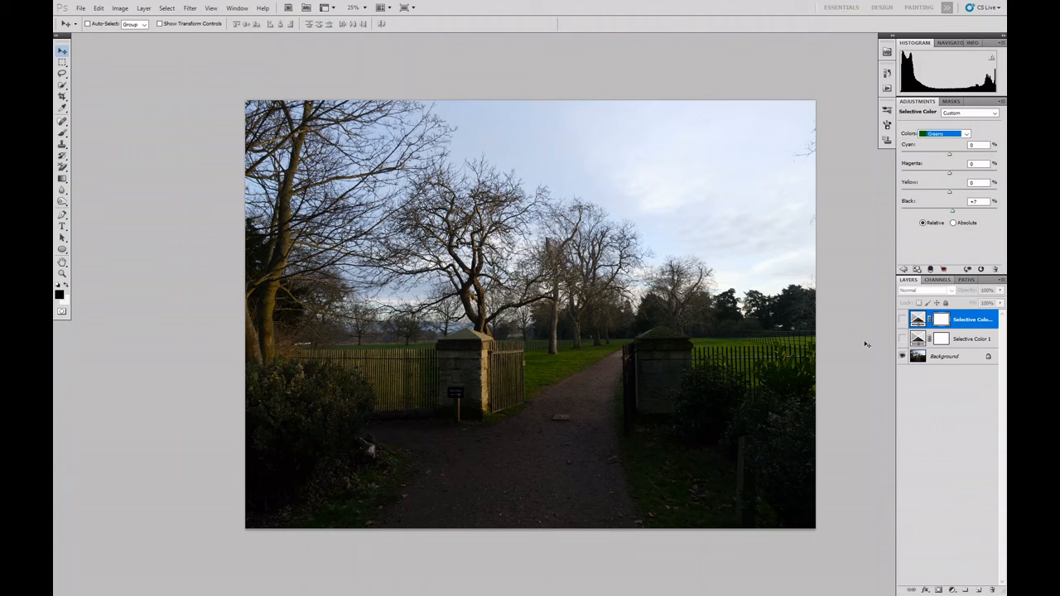
pyautogui.click(901, 339)
pyautogui.click(902, 320)
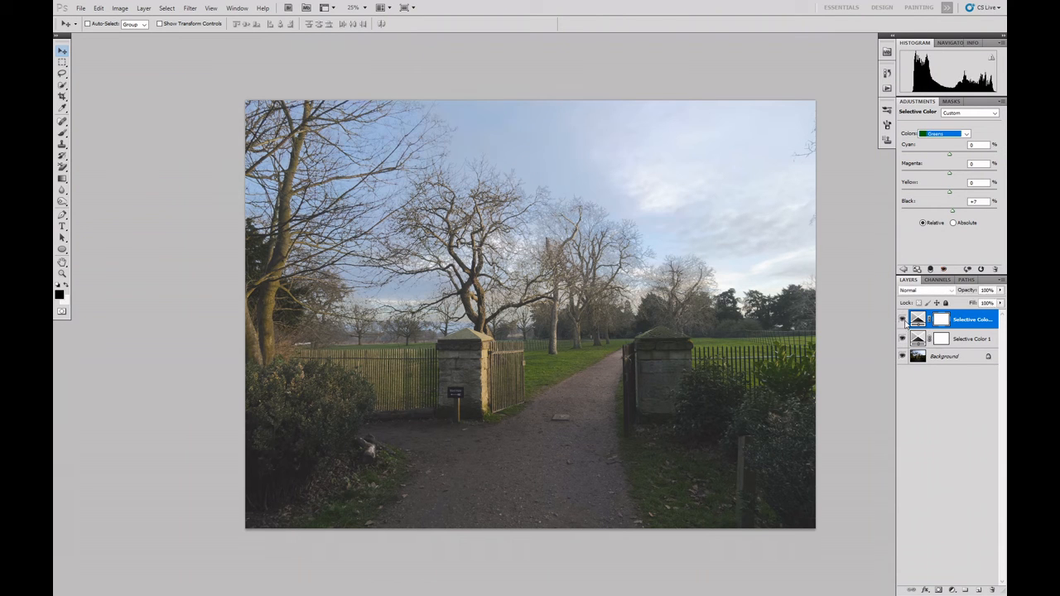
pyautogui.click(902, 320)
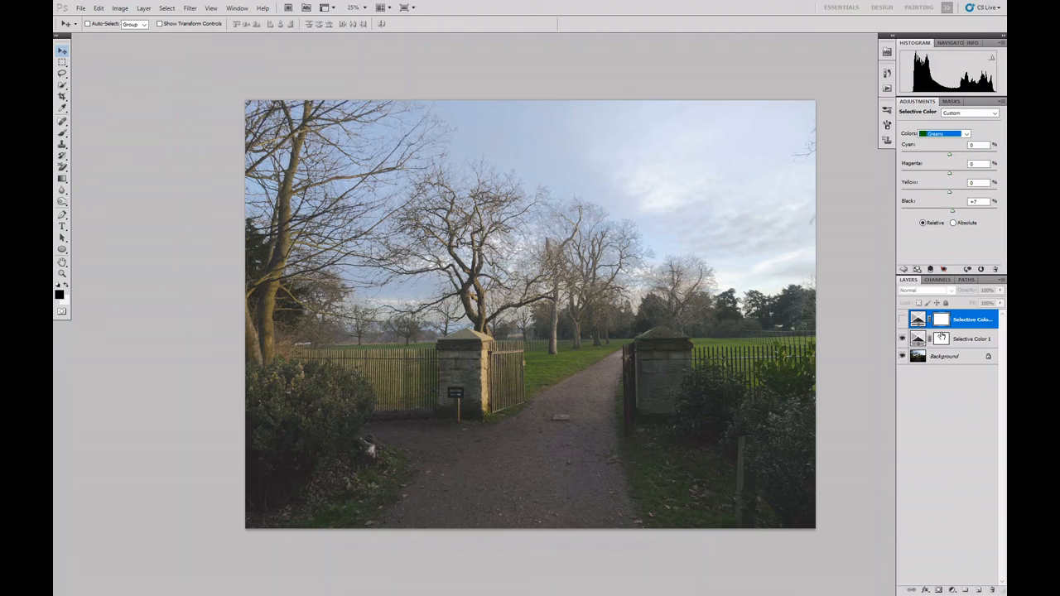
pyautogui.click(942, 336)
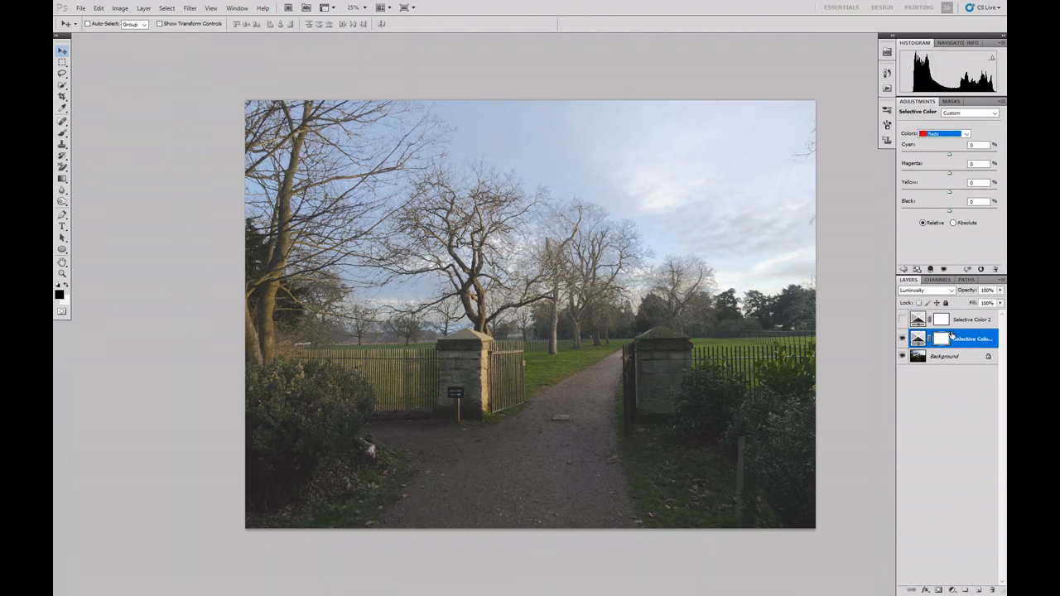
pyautogui.click(902, 320)
pyautogui.click(939, 321)
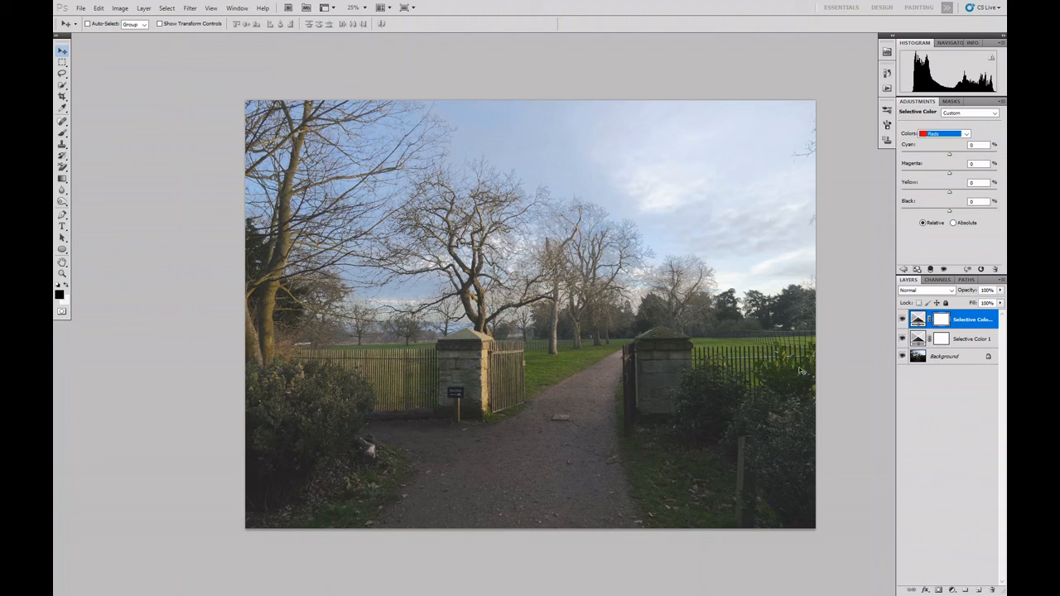
pyautogui.click(902, 339)
pyautogui.click(902, 319)
pyautogui.click(902, 338)
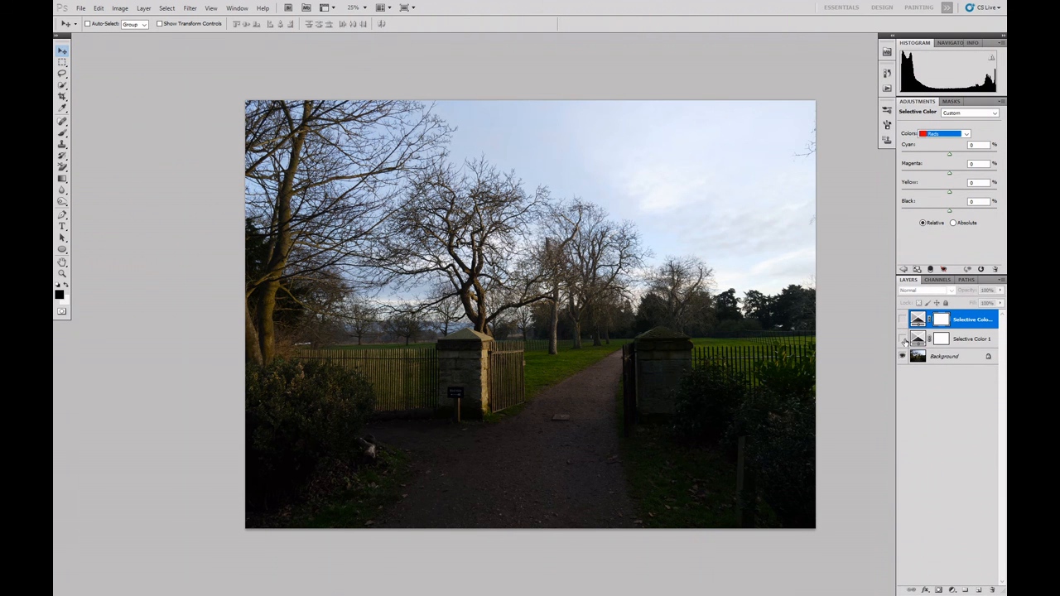
pyautogui.click(902, 320)
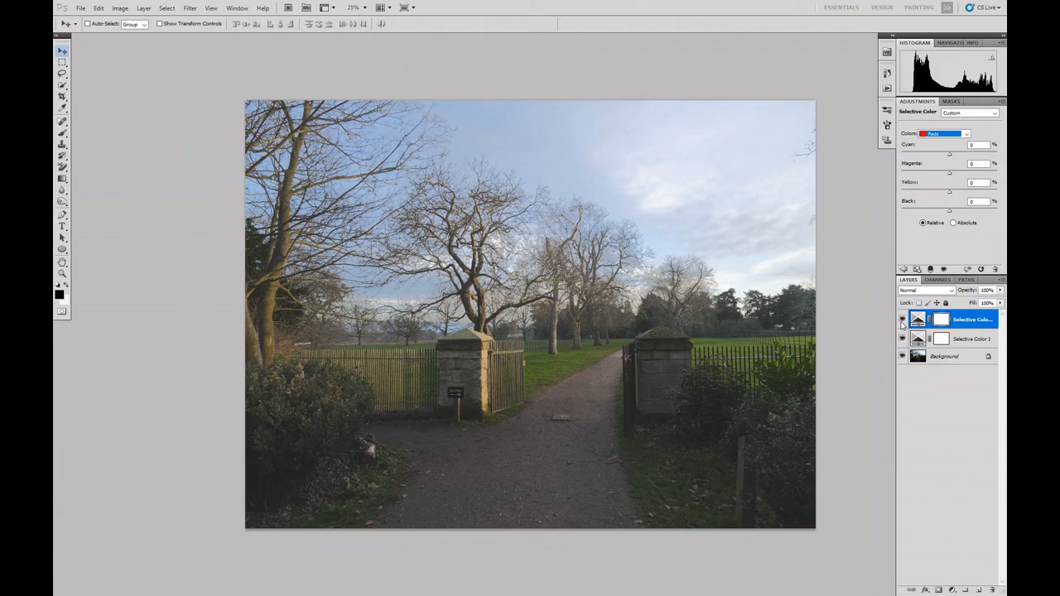